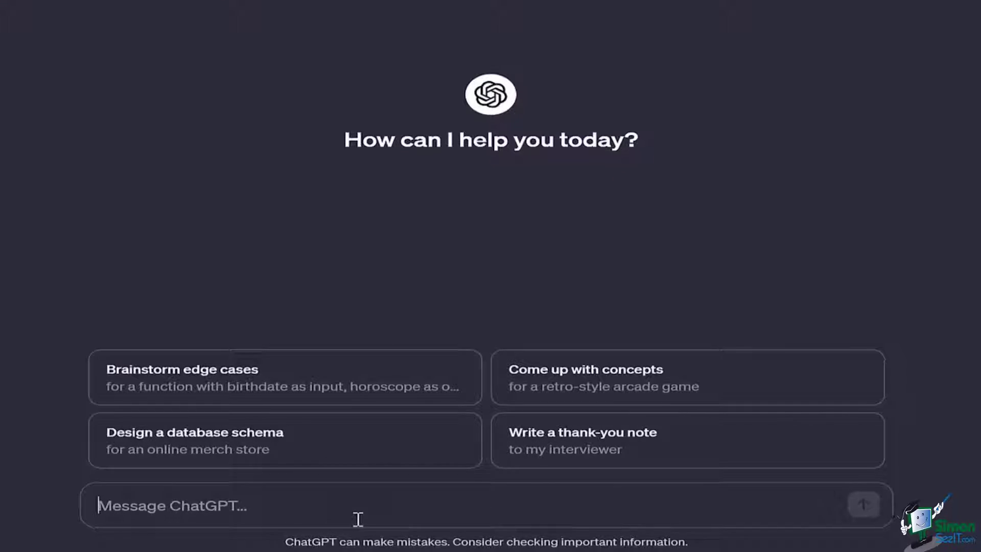
Step: Enter 'macros and vba difference' in the ChatGPT message box
text(macro)
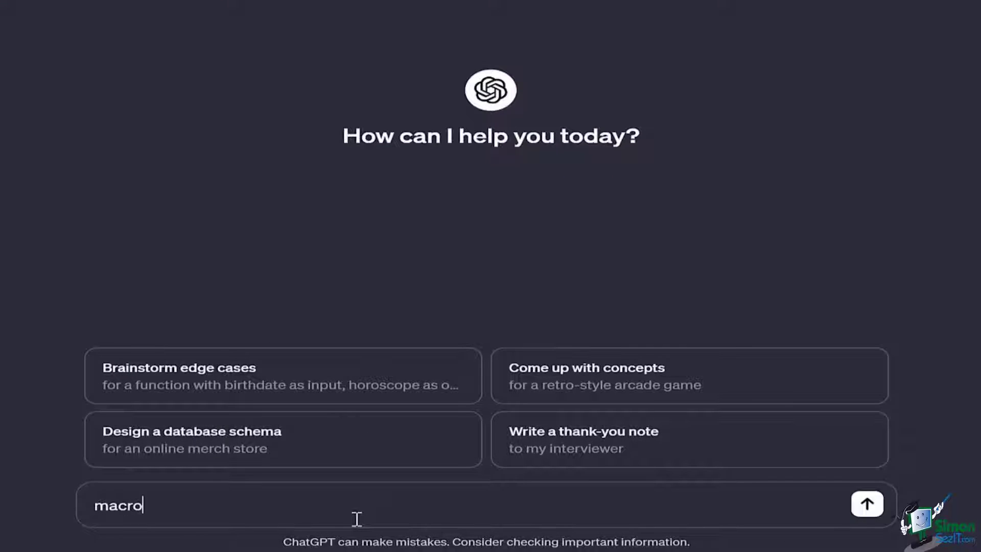
text(s and vb)
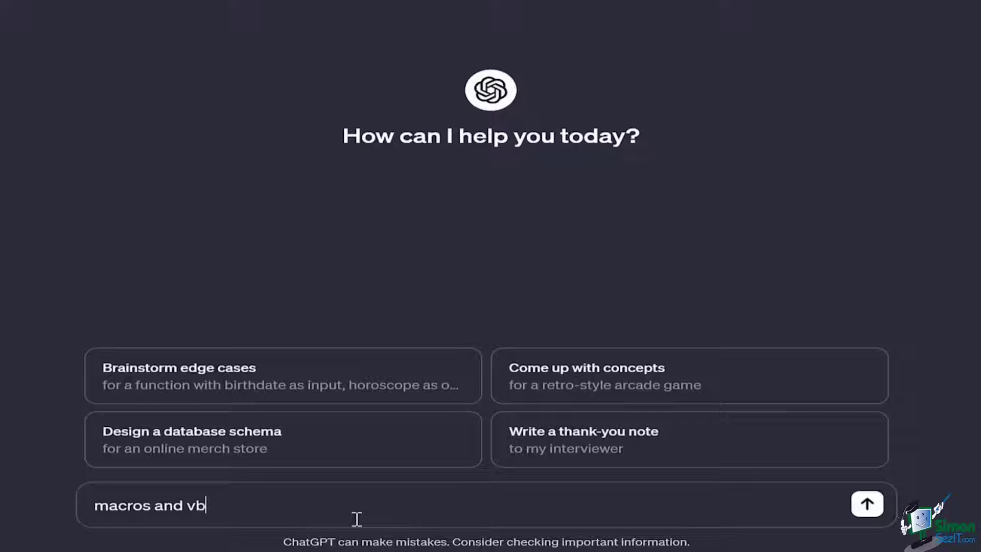
text(a difference)
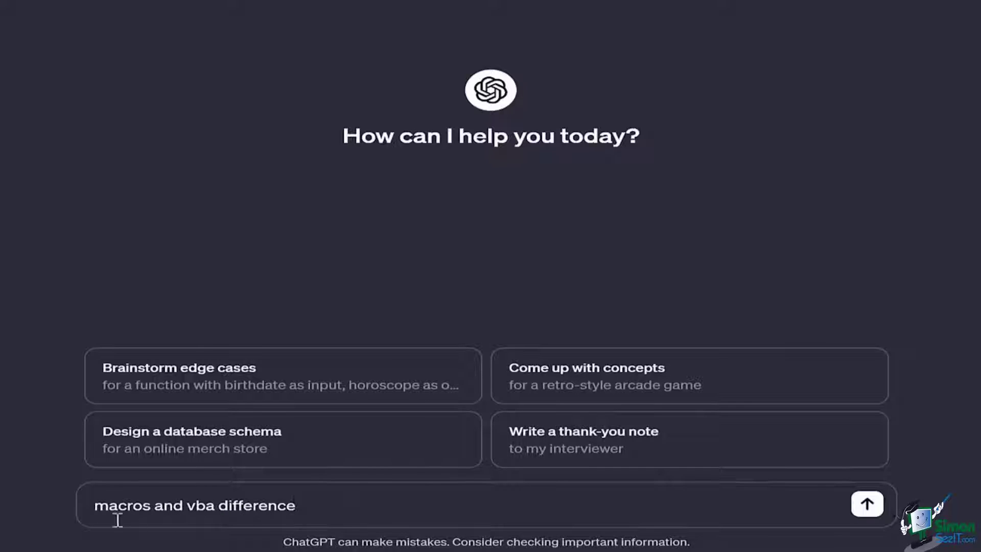
Step: Send the 'macros and vba difference' question and read ChatGPT's breakdown of macros versus VBA
click(867, 504)
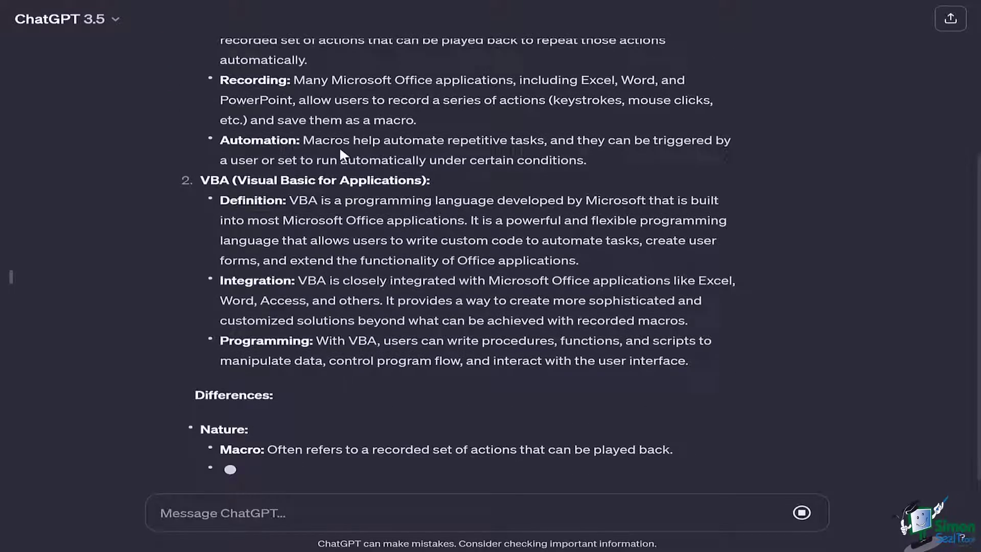
scroll(340, 147, up, 6)
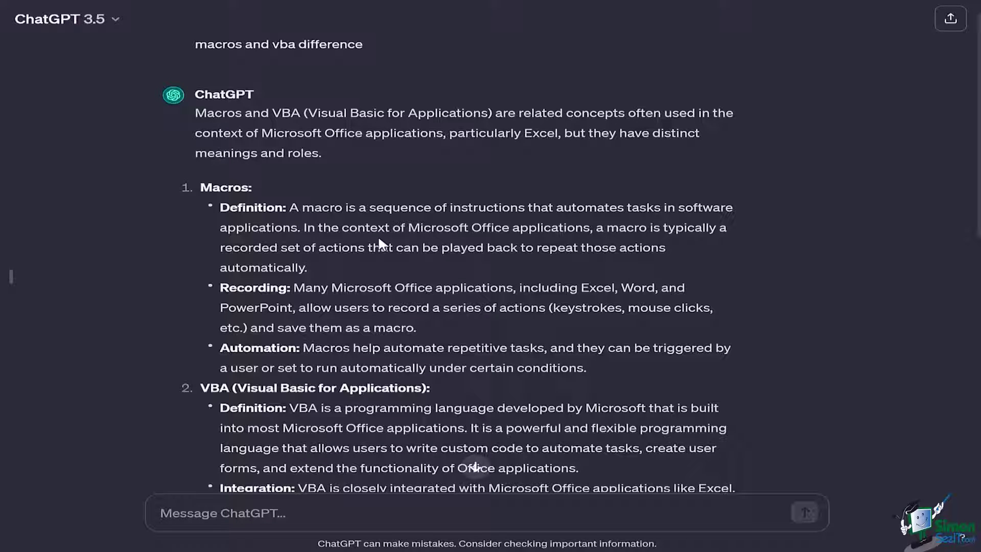
scroll(379, 239, down, 2)
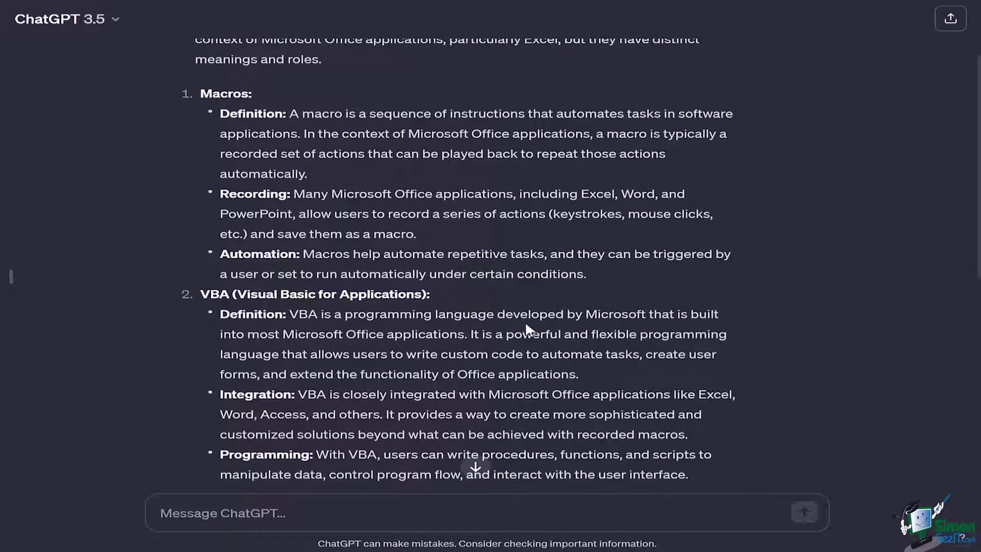
scroll(525, 321, up, 3)
click(414, 507)
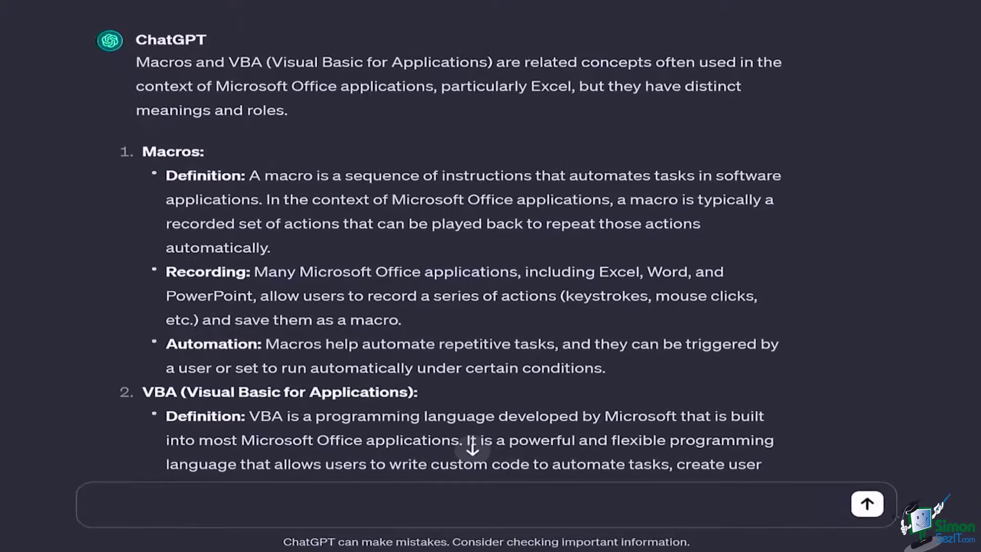
Step: Ask ChatGPT for an Excel formula that separates first and last names
text(i want to separ)
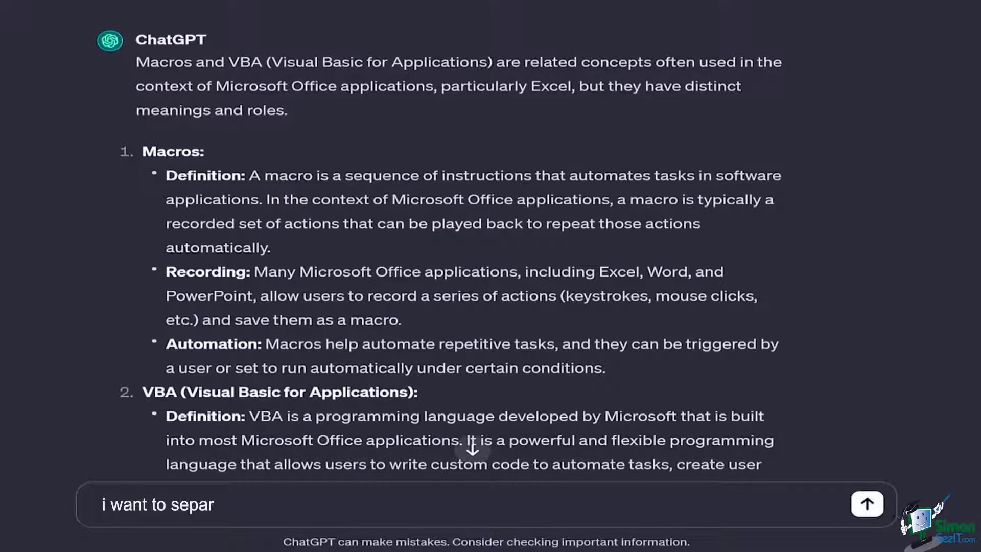
text(ate first and l)
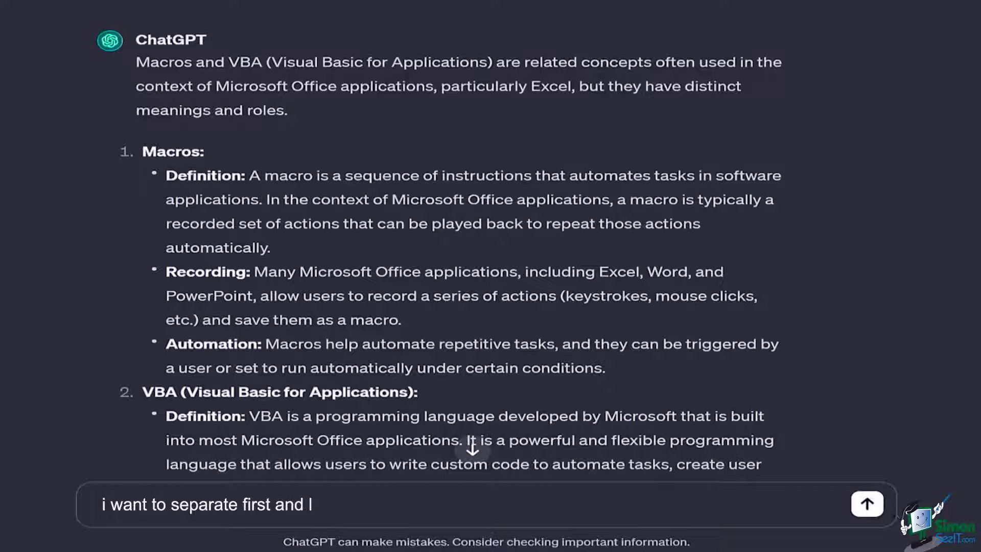
text(ast name in exc)
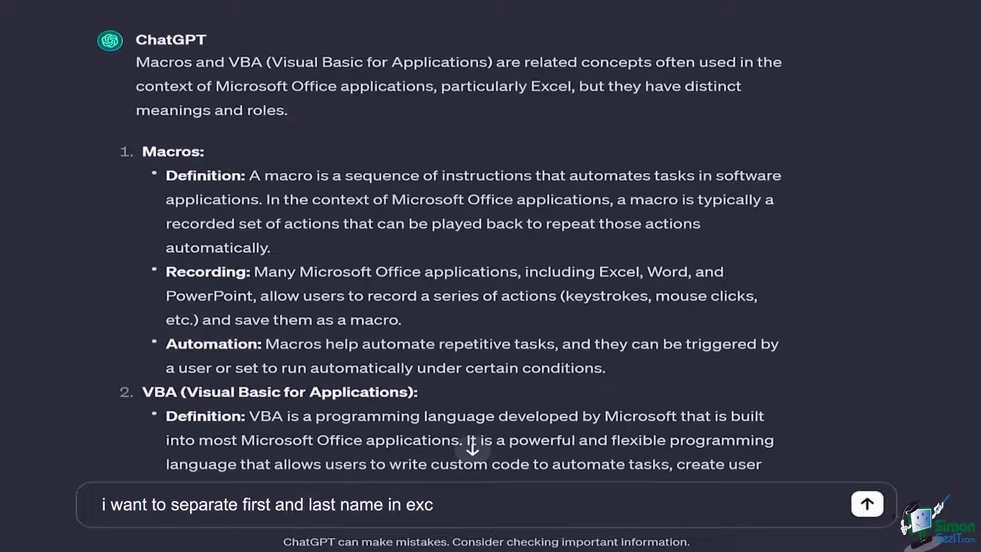
text(el sheet.ple)
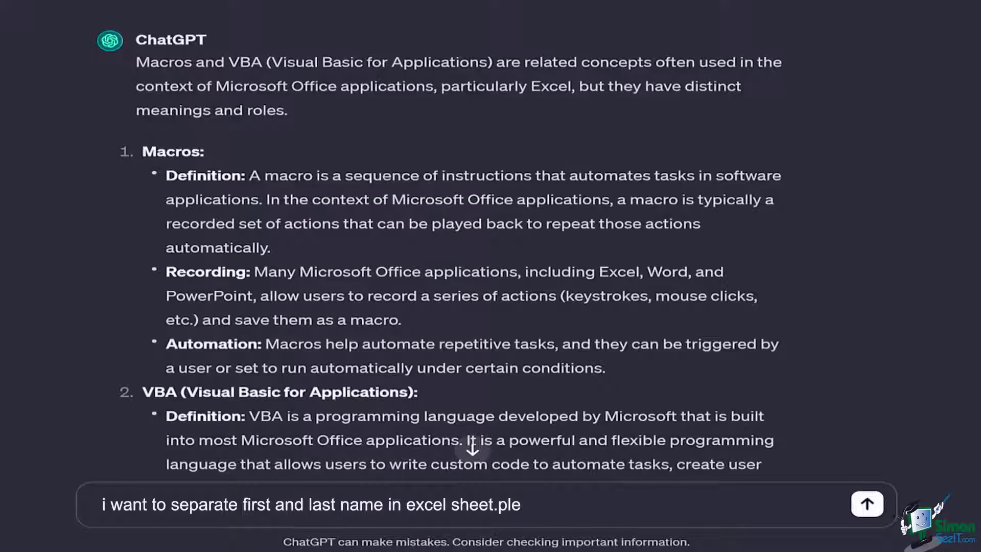
text(ase gener)
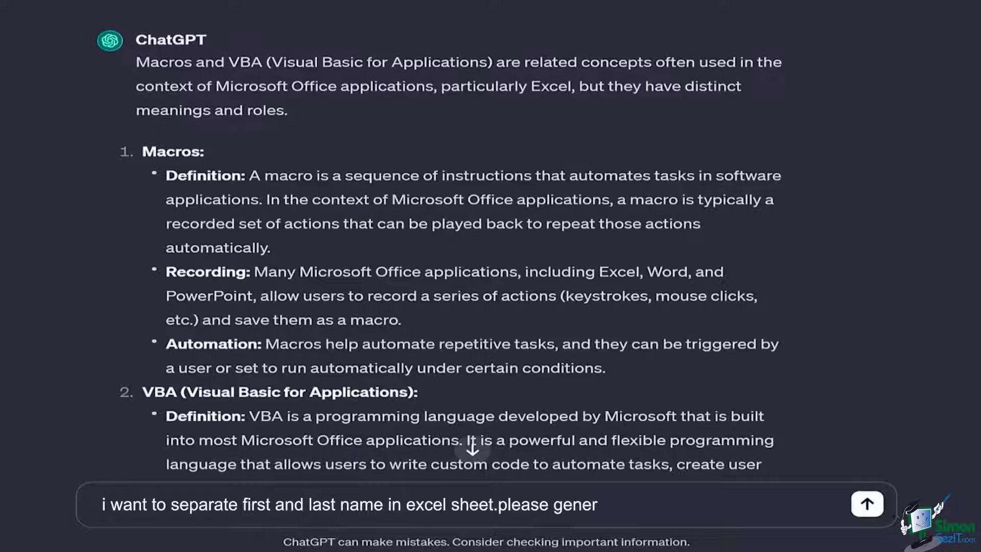
text(ate a formula for)
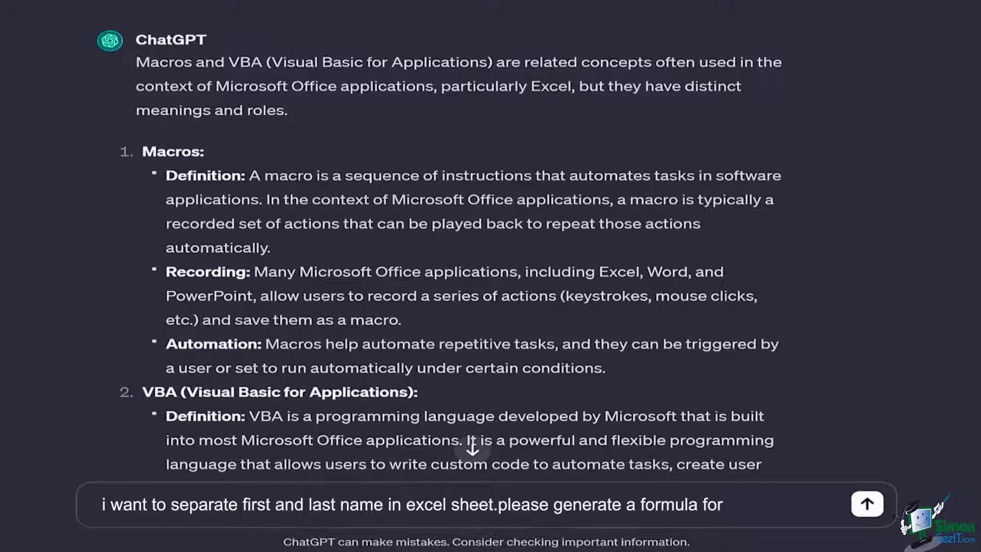
text( excel for me)
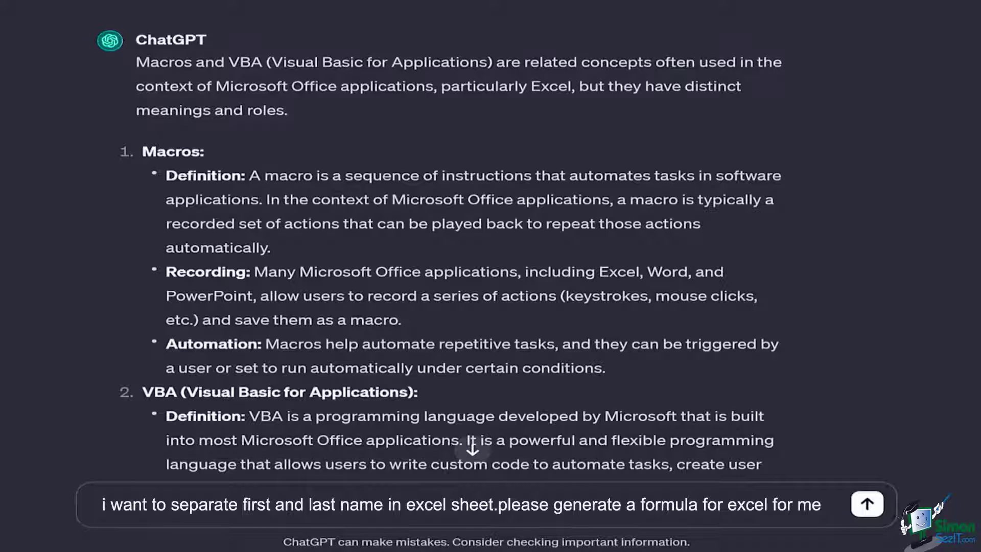
click(867, 504)
Step: Review the LEFT/RIGHT name-splitting reply and copy the first-name LEFT/FIND formula
click(473, 453)
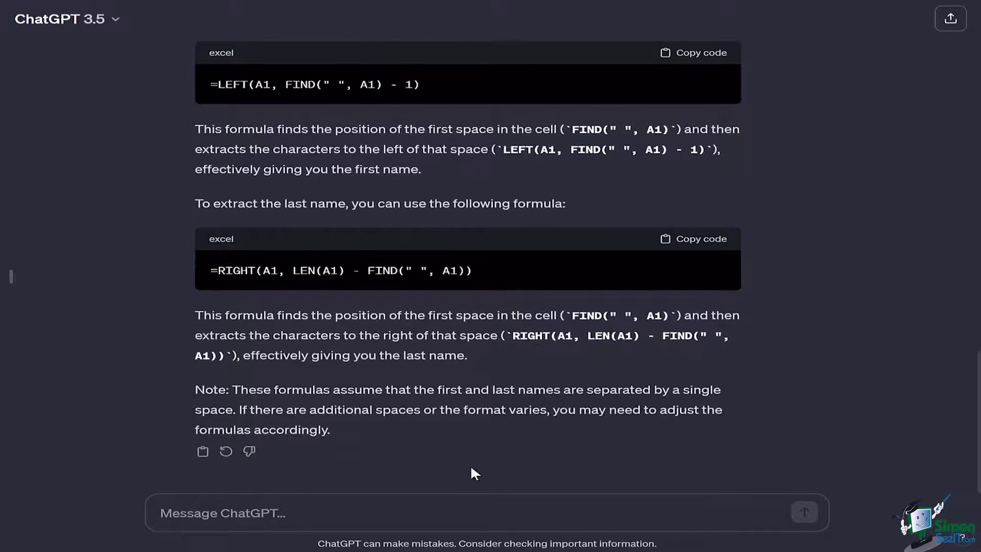
scroll(476, 473, up, 2)
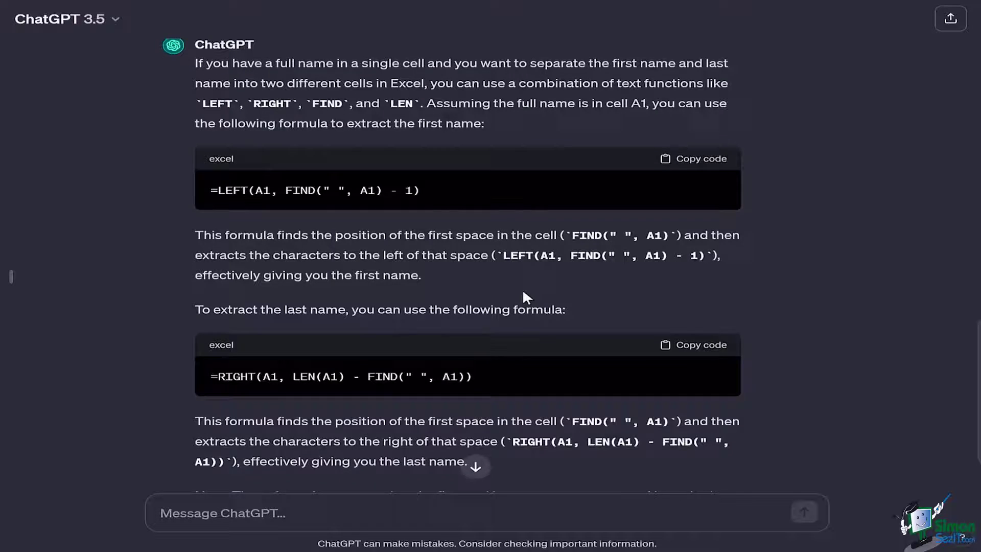
scroll(522, 289, up, 2)
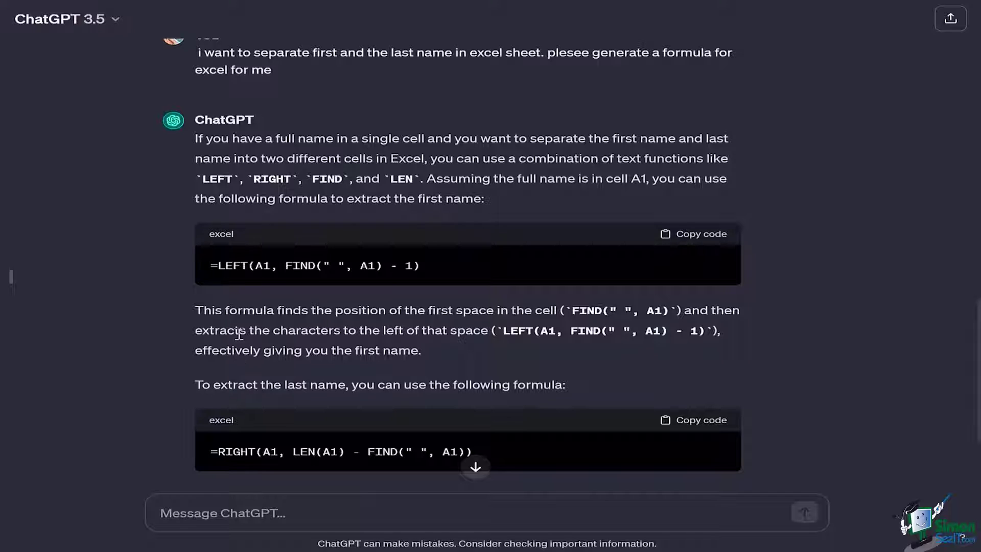
click(704, 240)
scroll(404, 255, down, 4)
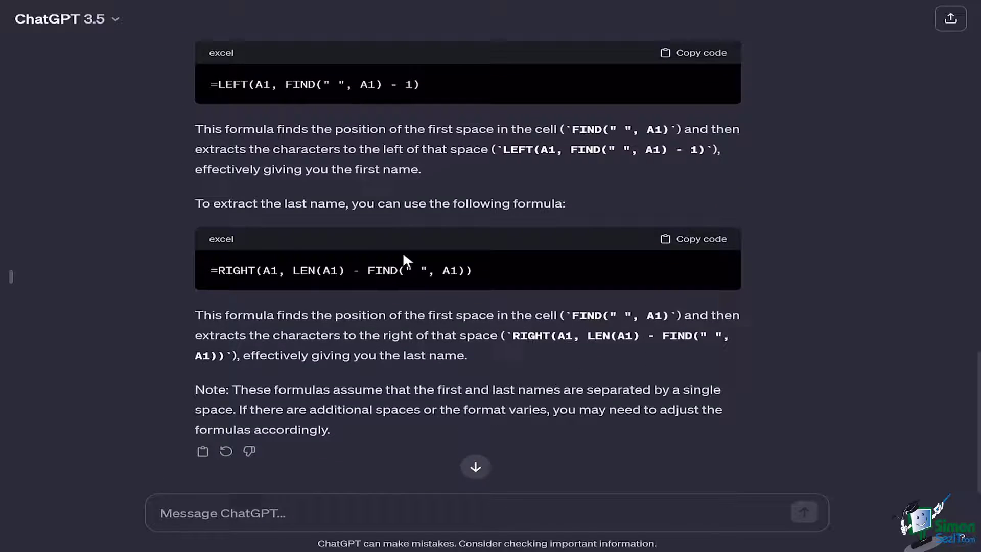
click(338, 504)
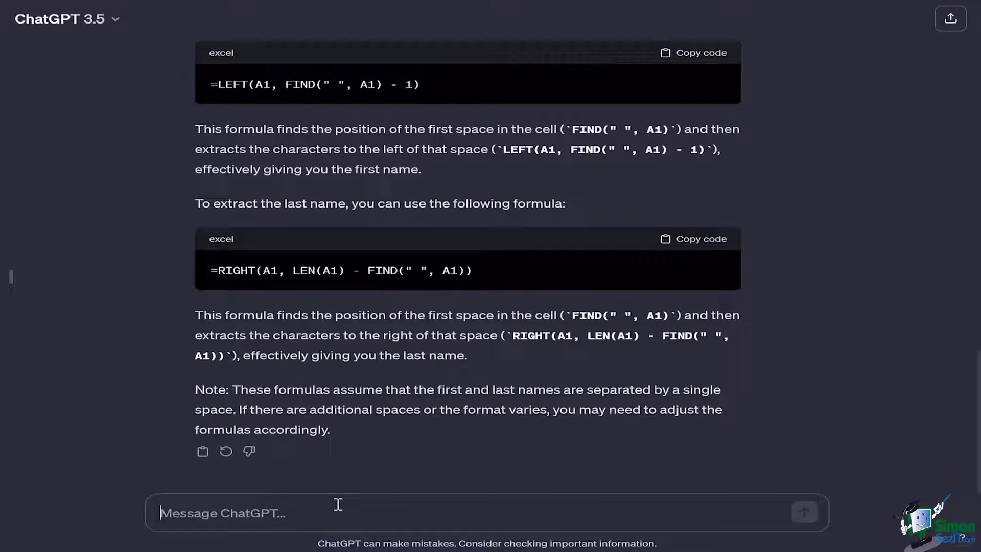
Step: Write 'create a macro for me for sifting out the duplicates from an excel sheet and putting them in a separate sheet', fixing a typo
text(c)
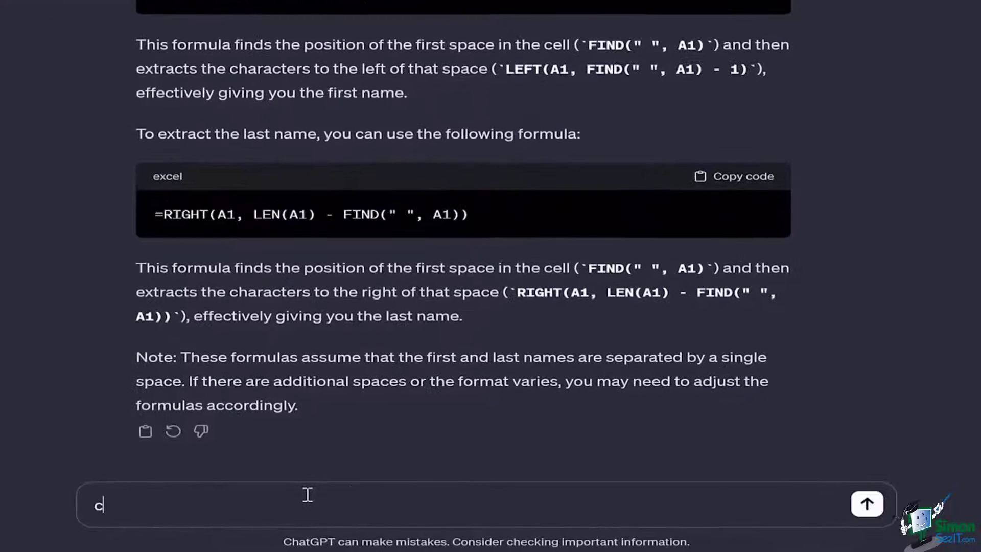
text(reate a )
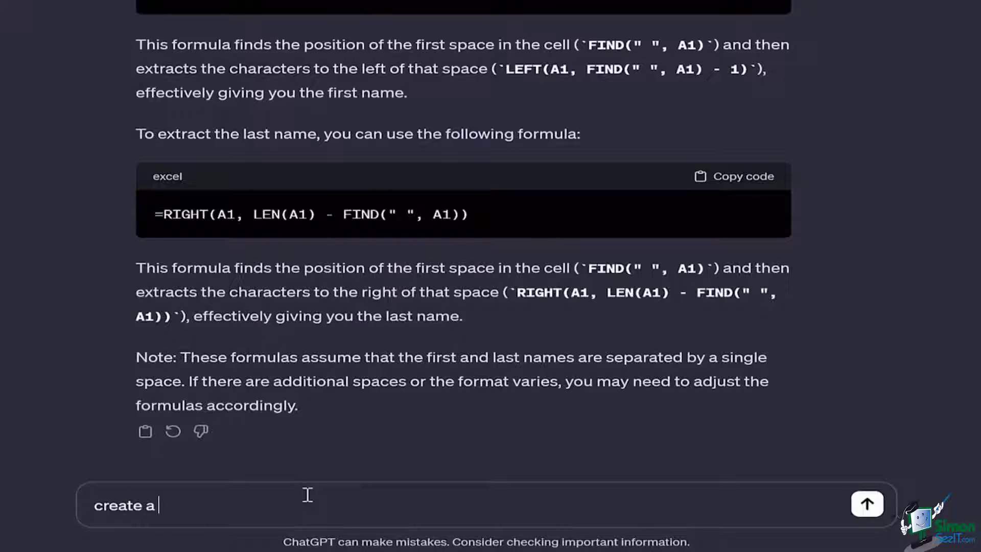
text(macro for me)
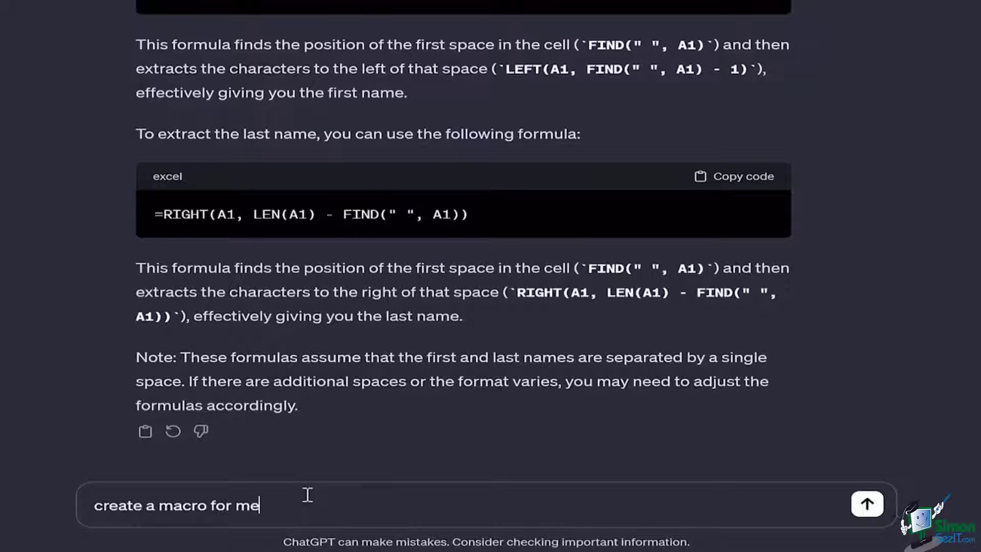
text( for sifting ou)
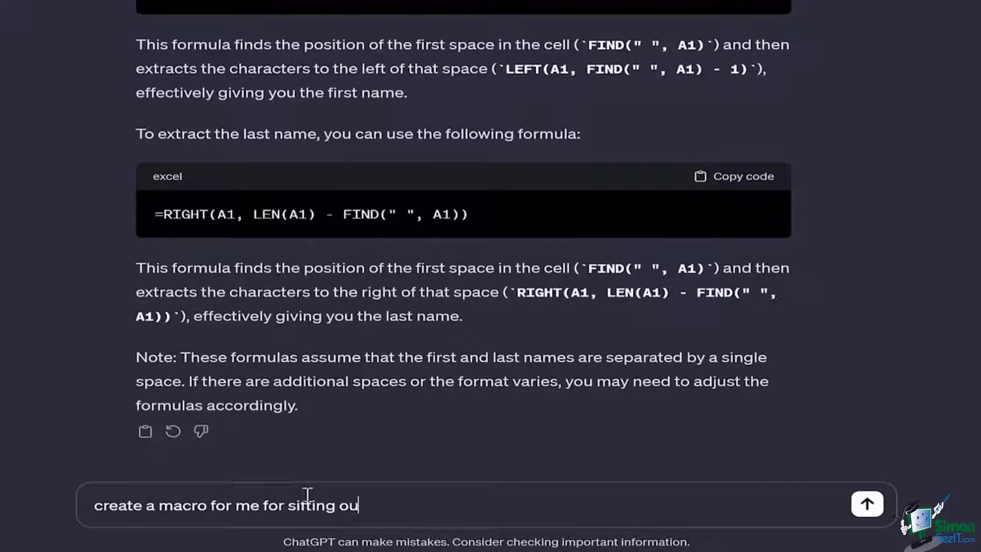
text(t the duplicates)
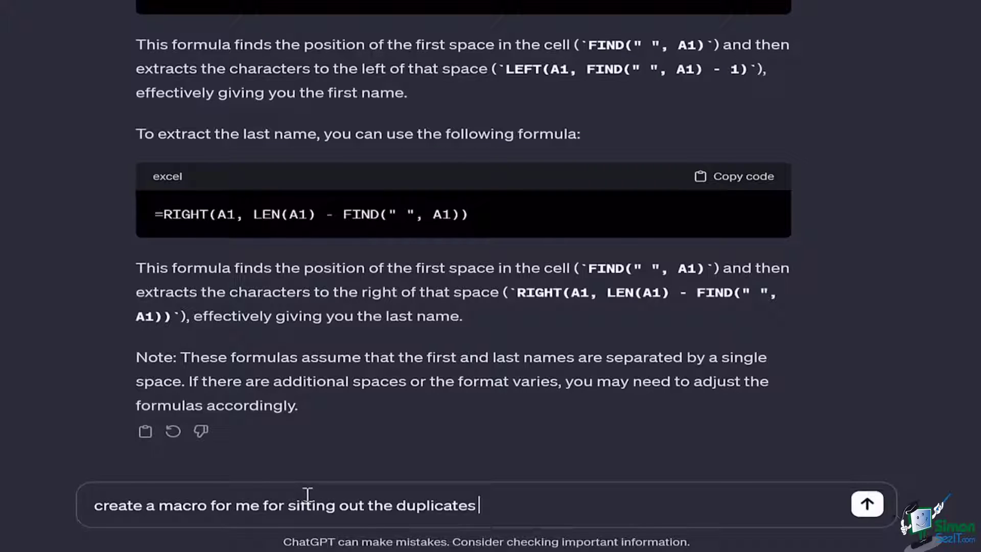
text(from an exce)
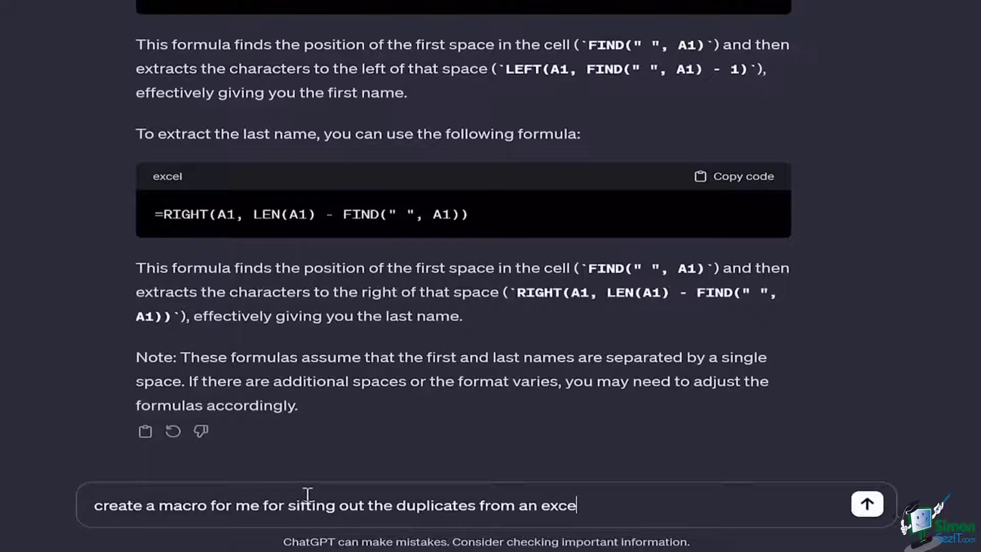
text(l sheet and )
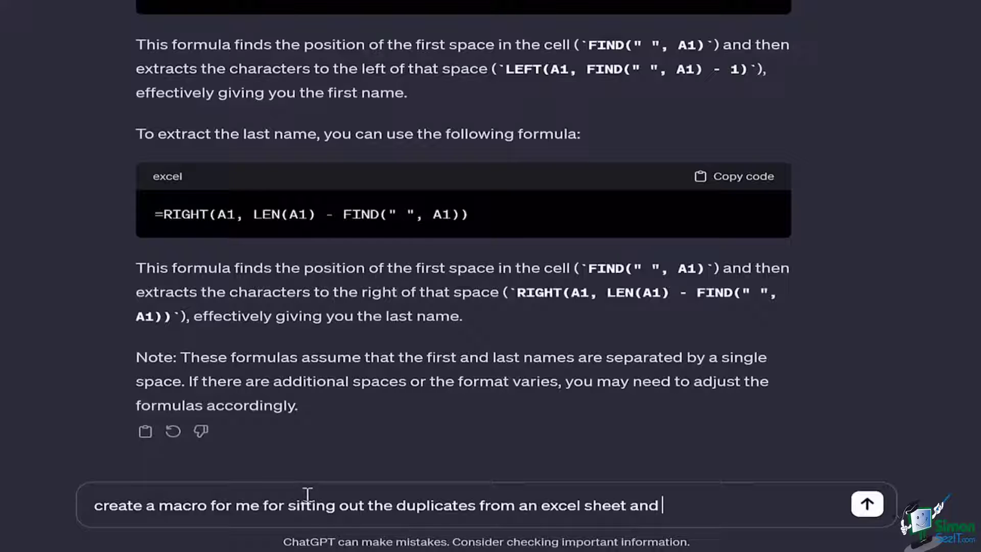
text(putting them in a )
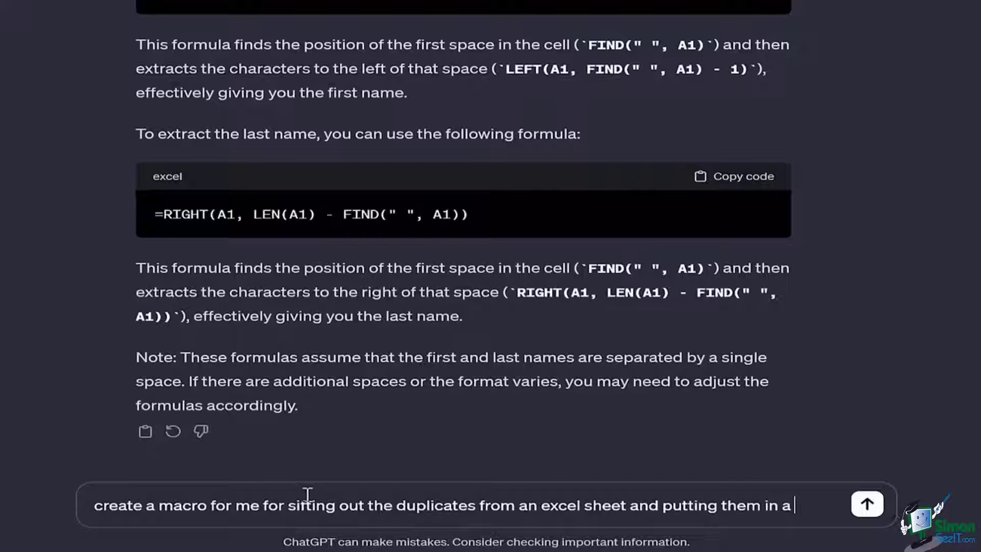
text(separat)
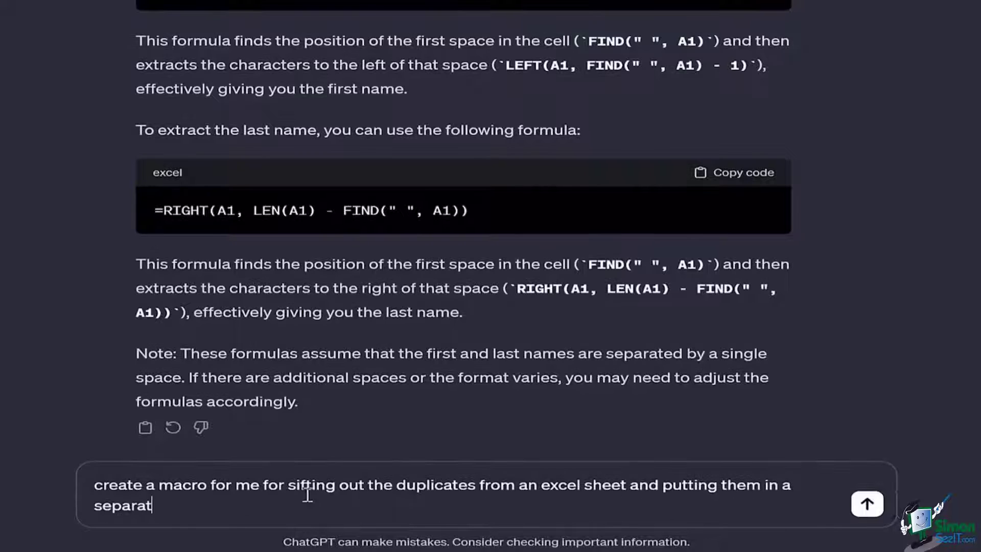
text(e sheet)
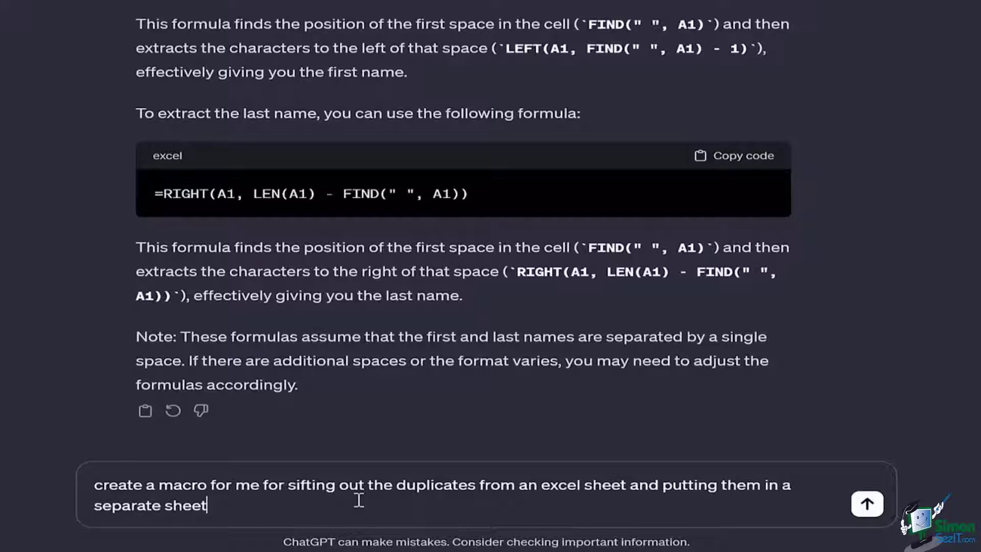
Step: Send the duplicate-sifting request and review the CopyDuplicatesToNewSheet VBA macro reply
click(868, 505)
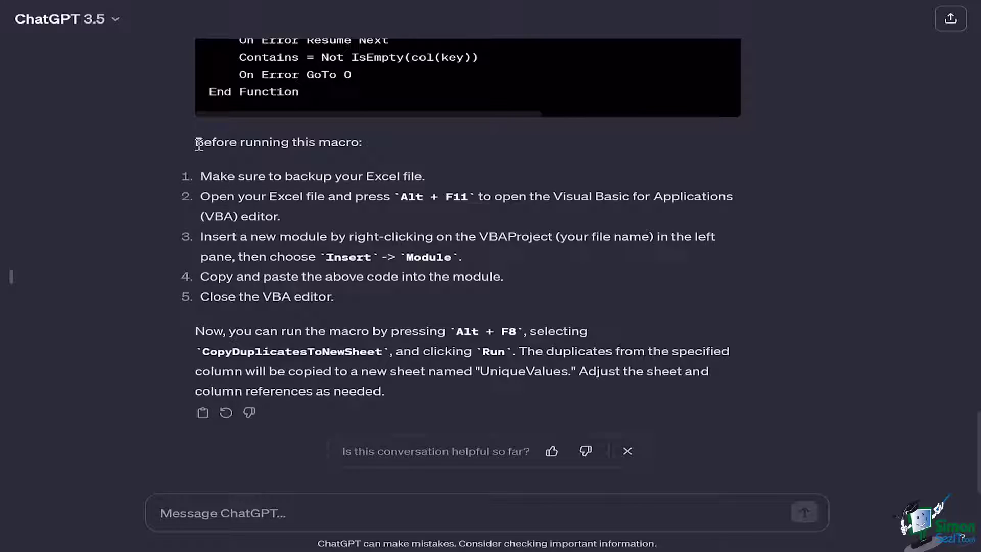
scroll(198, 145, up, 10)
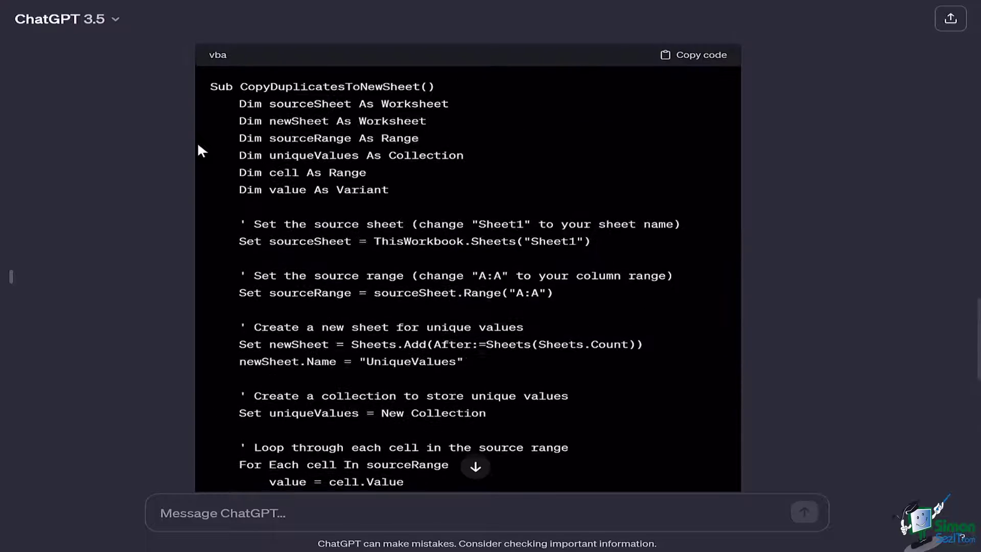
scroll(199, 149, up, 4)
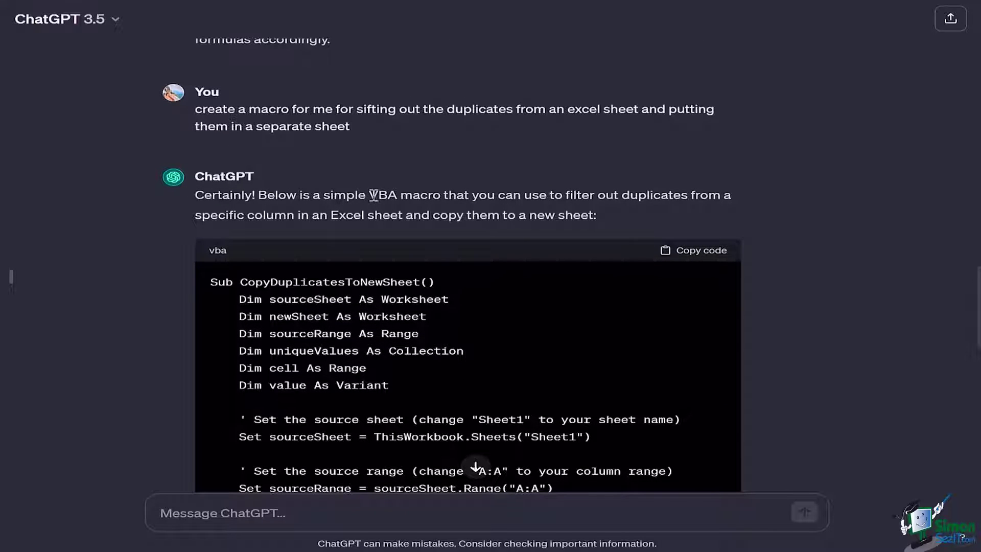
drag(374, 196, 449, 200)
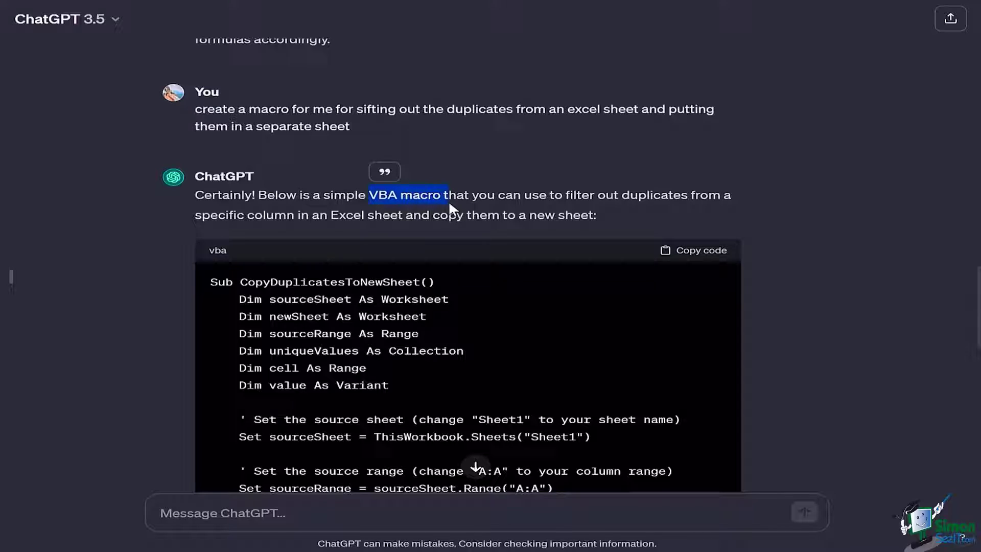
scroll(449, 205, up, 9)
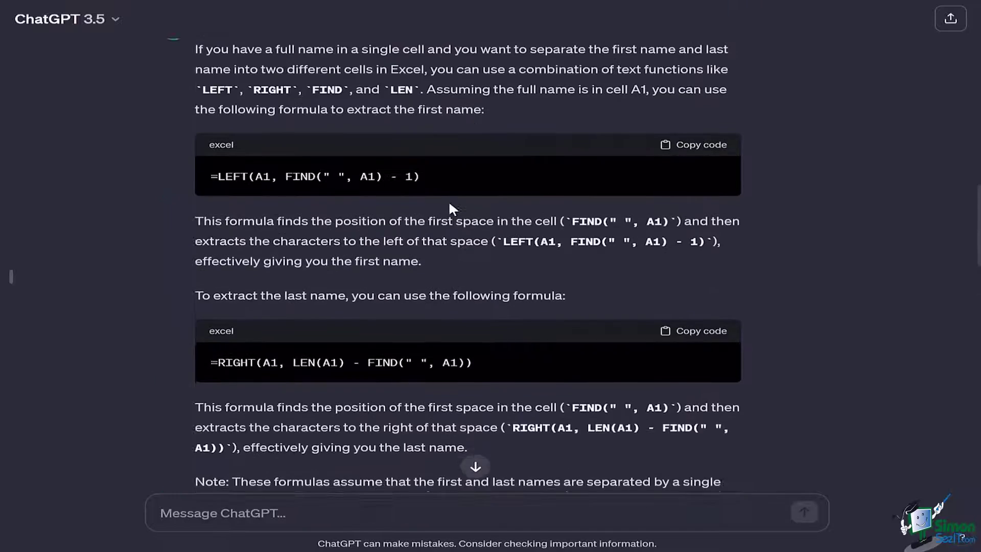
scroll(450, 205, up, 13)
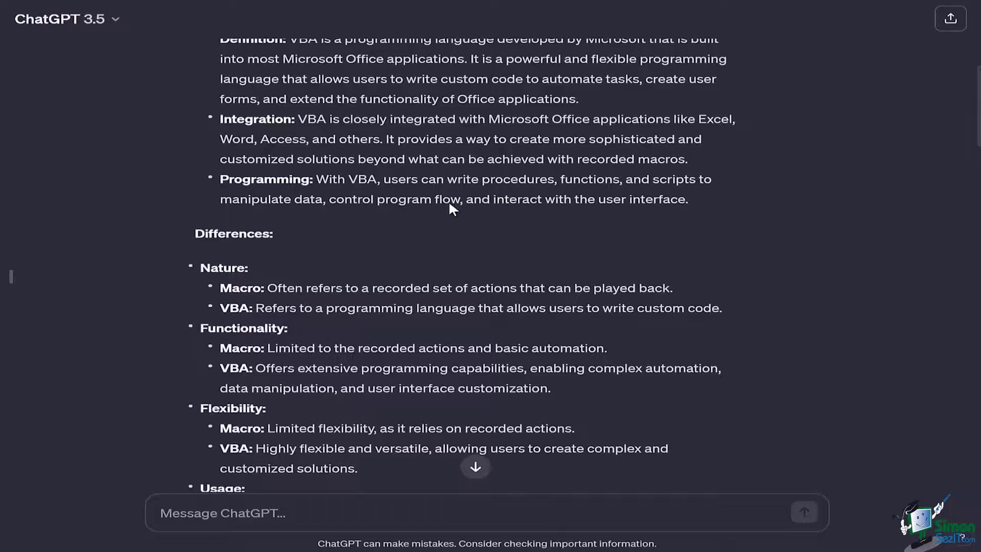
scroll(449, 200, up, 7)
scroll(449, 200, up, 3)
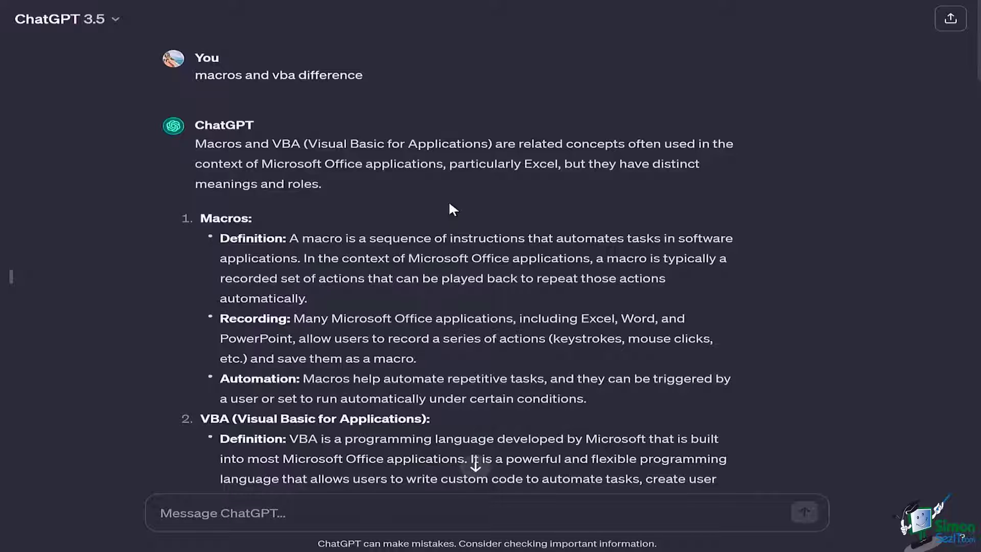
scroll(449, 204, down, 15)
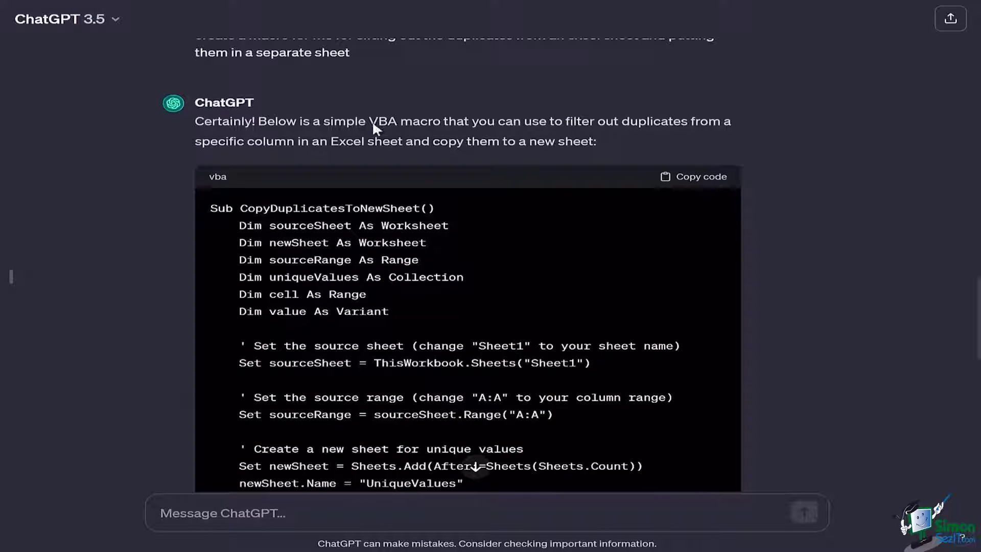
scroll(494, 272, down, 3)
scroll(495, 271, up, 3)
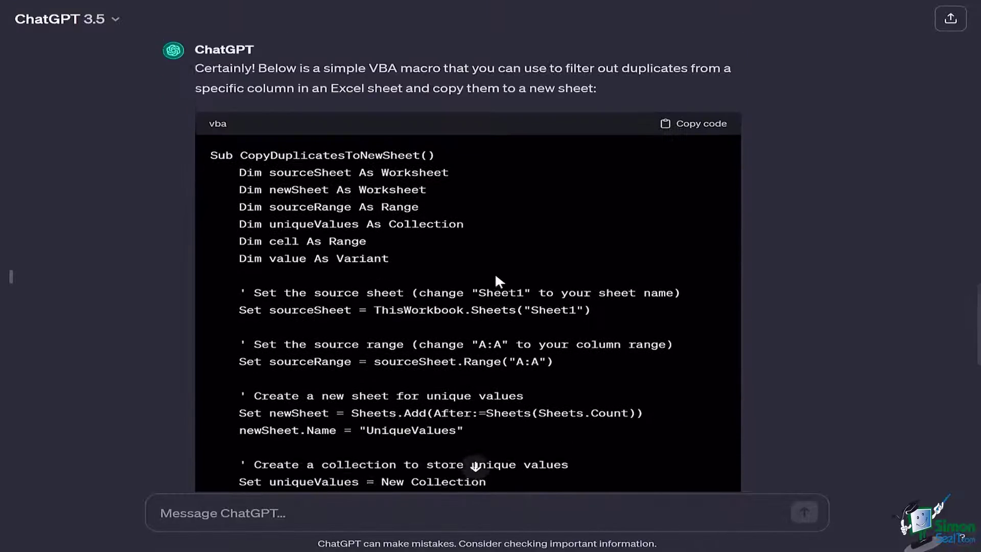
click(685, 149)
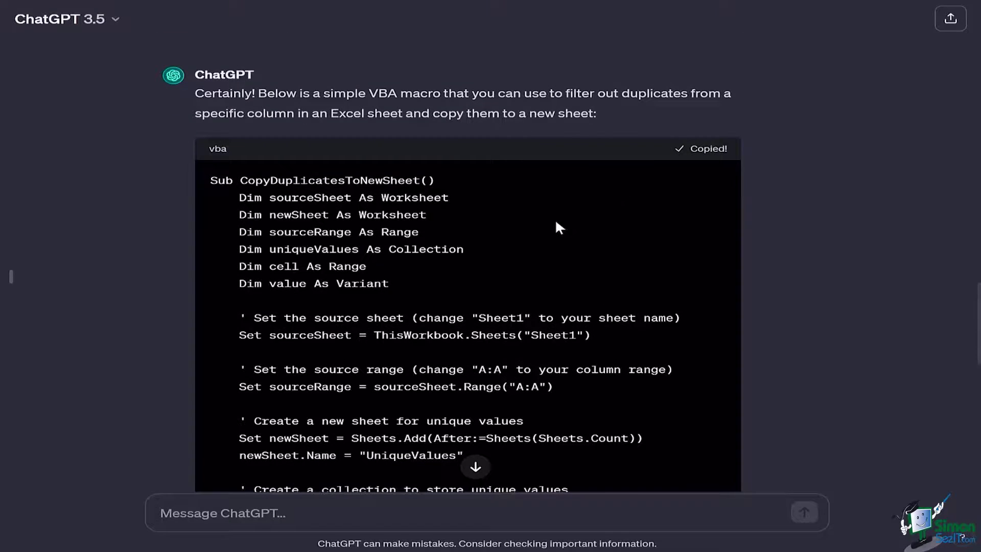
scroll(556, 222, down, 15)
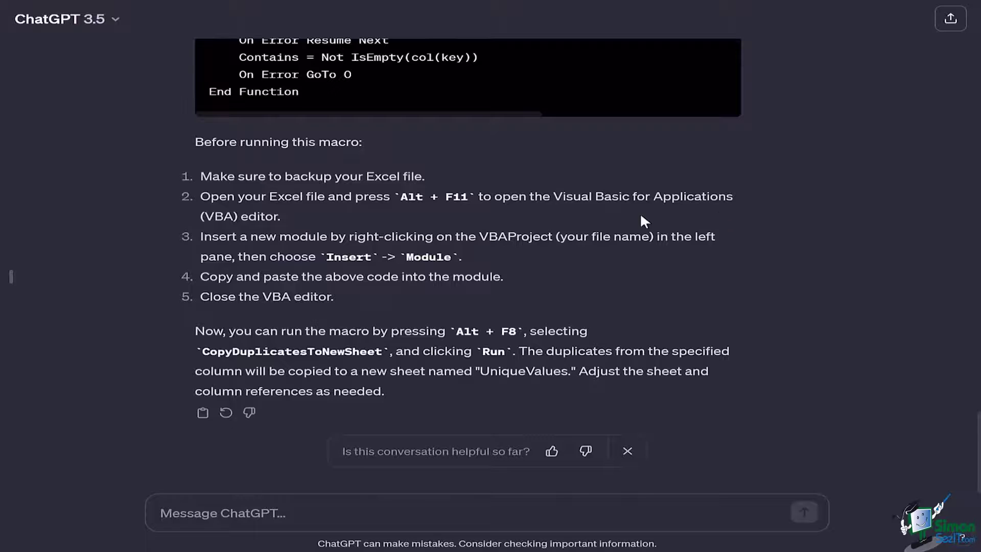
Step: Copy the CopyDuplicatesToNewSheet VBA code again and look through the full macro
scroll(641, 215, up, 10)
scroll(641, 216, up, 8)
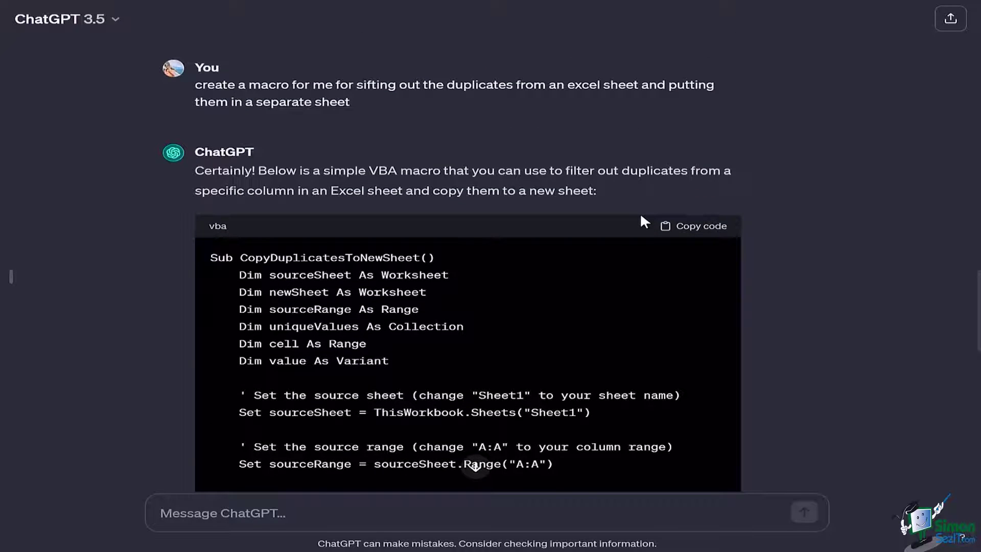
scroll(641, 215, up, 3)
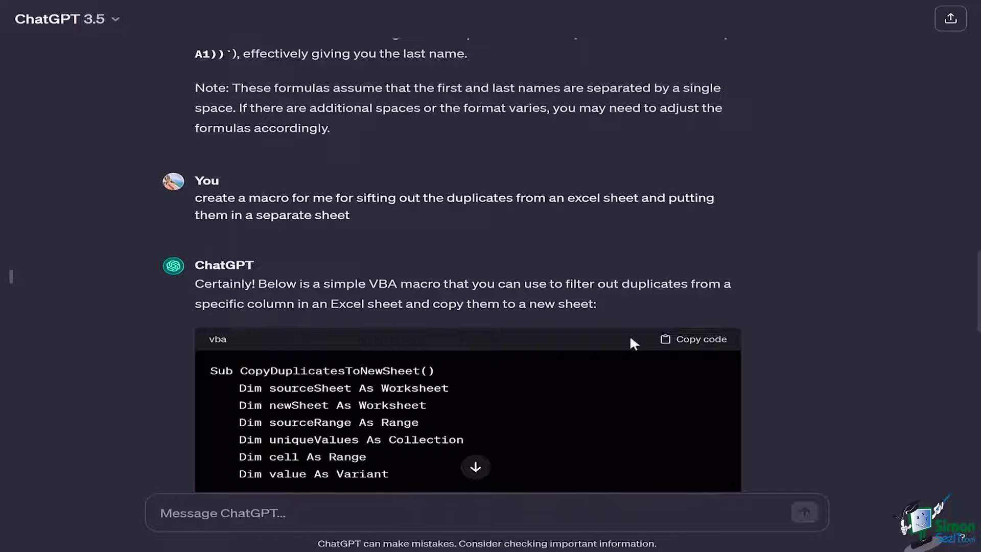
click(698, 348)
click(714, 341)
scroll(789, 293, down, 6)
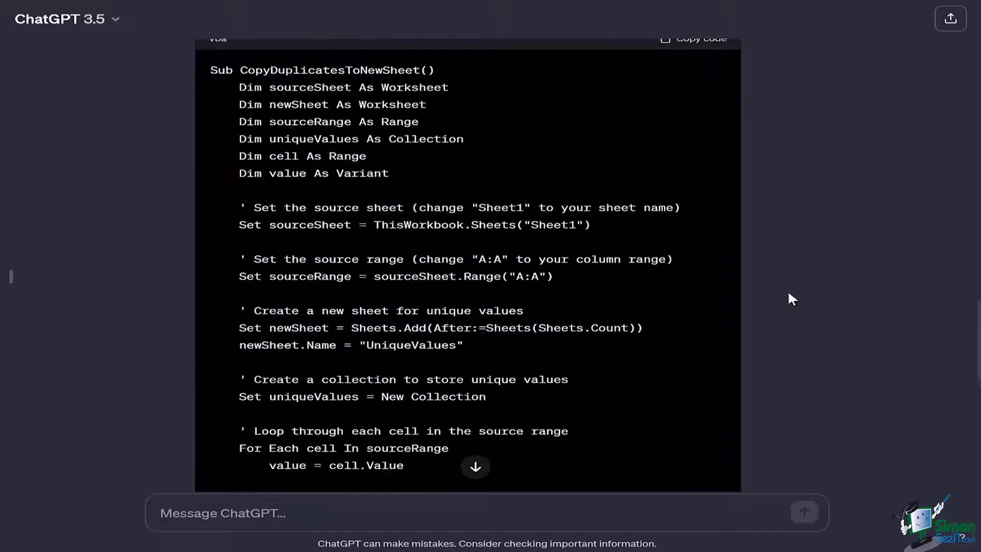
scroll(789, 293, down, 5)
scroll(788, 293, down, 3)
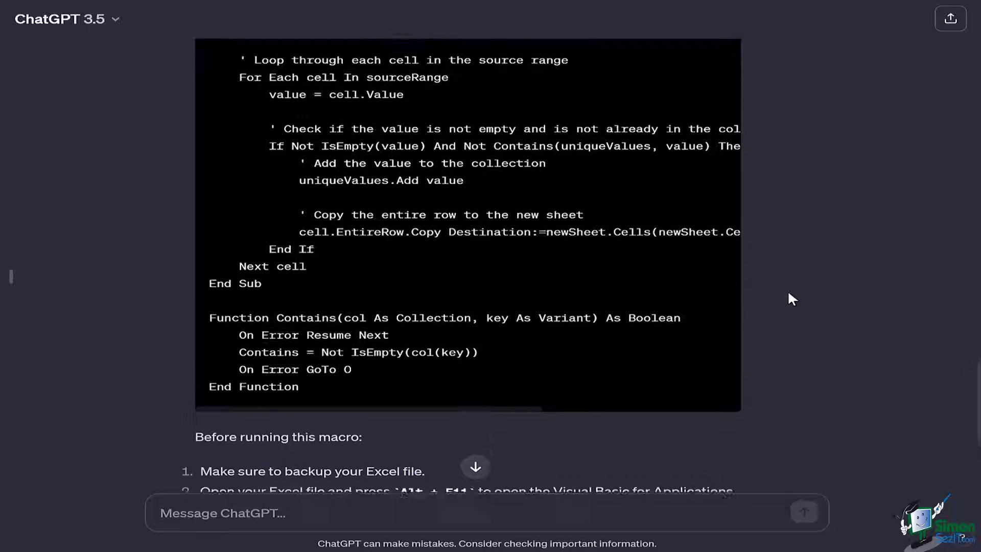
scroll(788, 294, down, 6)
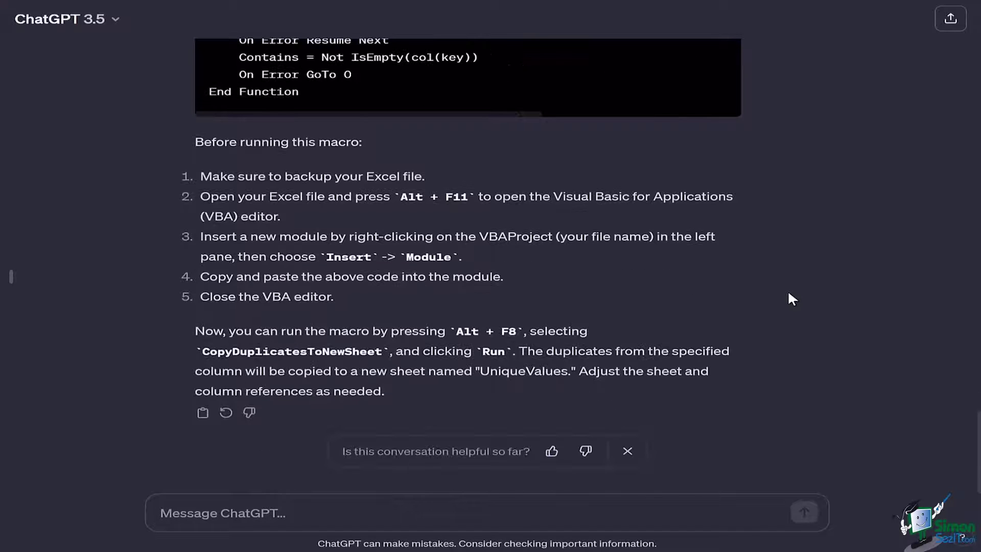